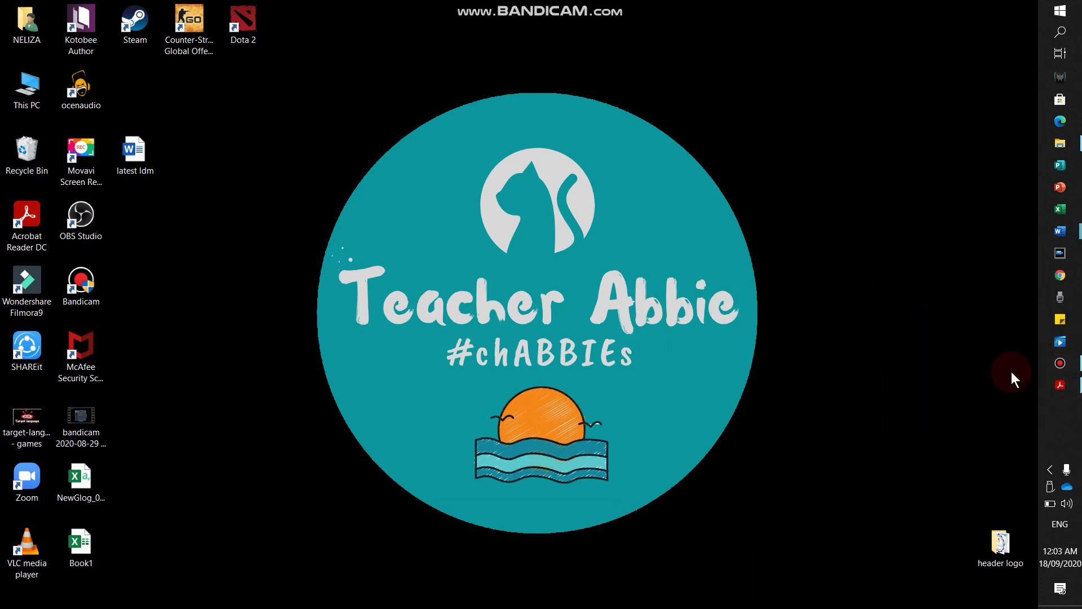
# Step: Bring the memo PDF forward and read down to Annex A on page 2
pyautogui.click(1074, 390)
pyautogui.scroll(4, 258, 295)
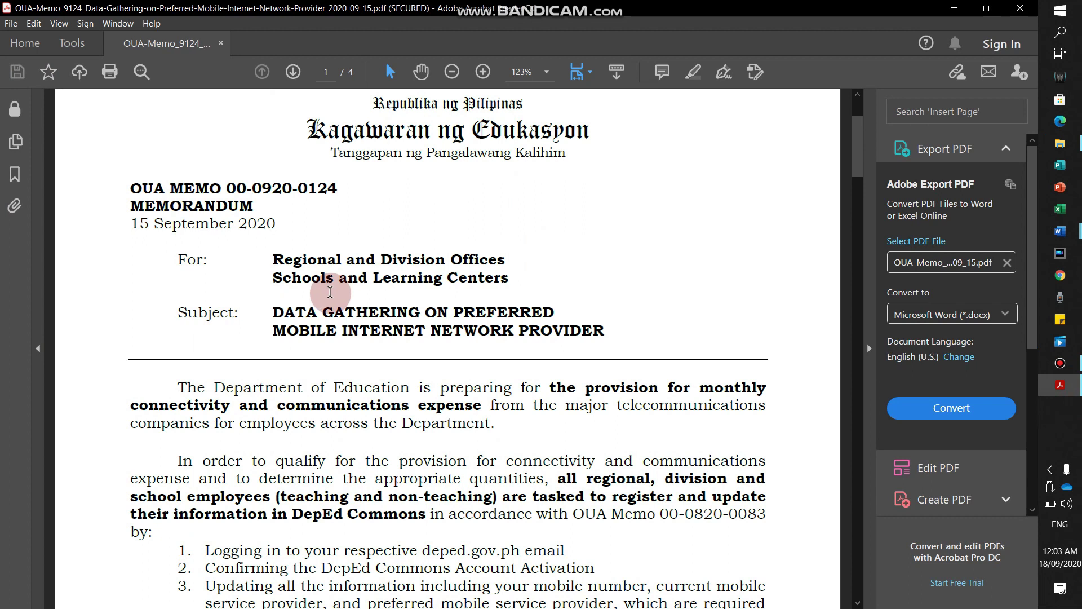
pyautogui.scroll(-3, 454, 291)
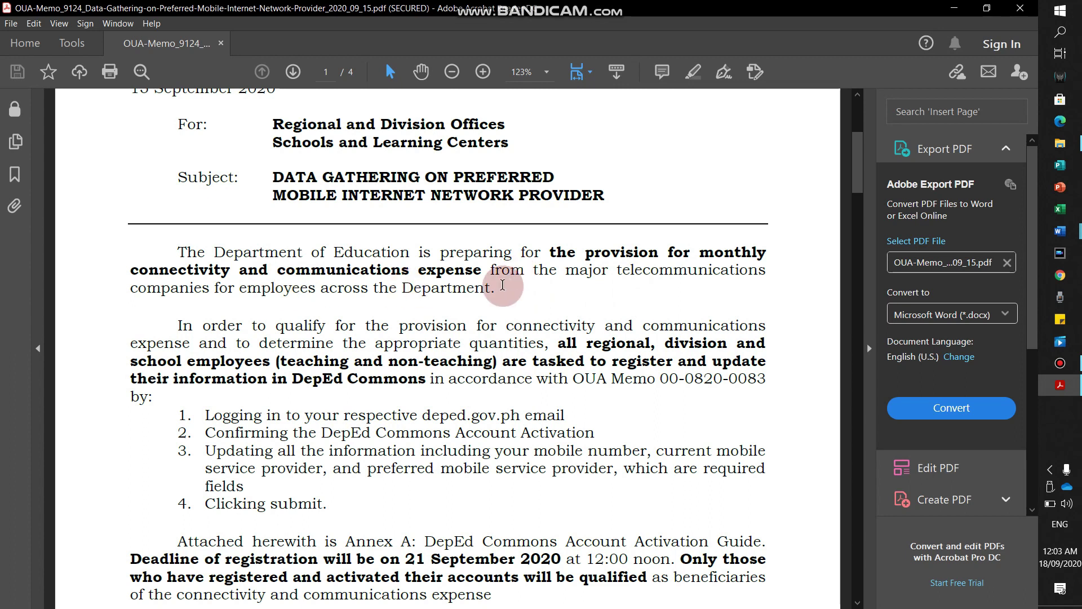
pyautogui.scroll(-1, 447, 424)
pyautogui.scroll(-3, 447, 424)
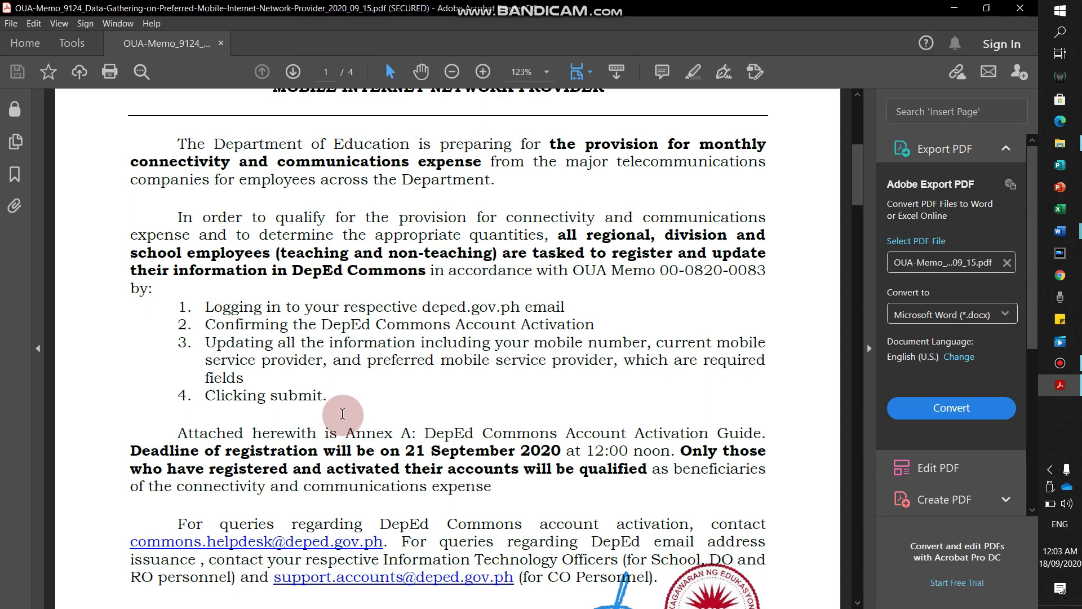
pyautogui.scroll(-3, 341, 416)
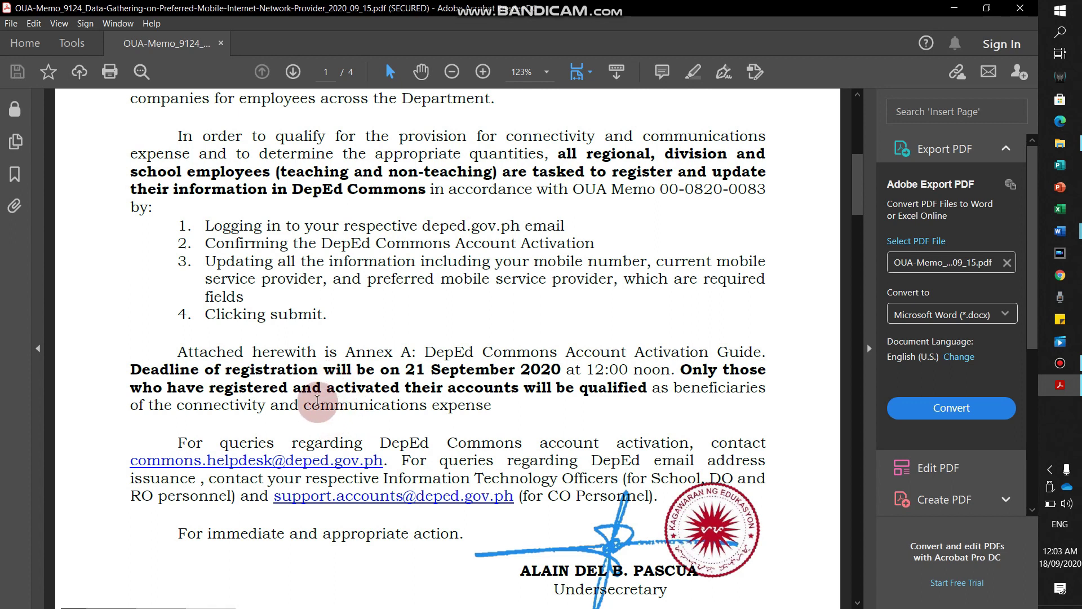
pyautogui.scroll(-1, 280, 381)
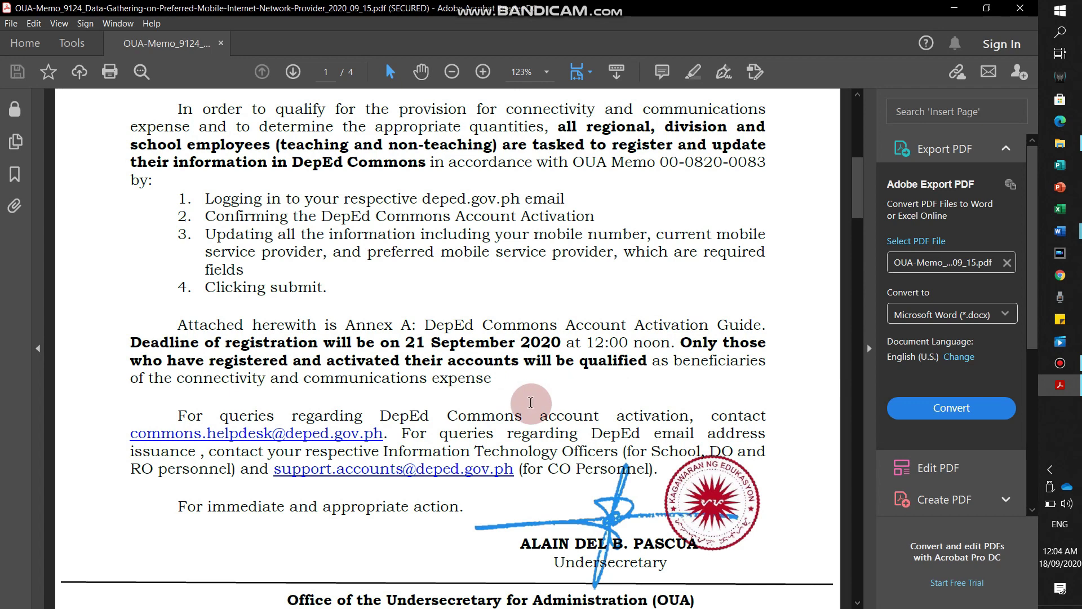
pyautogui.scroll(-10, 528, 404)
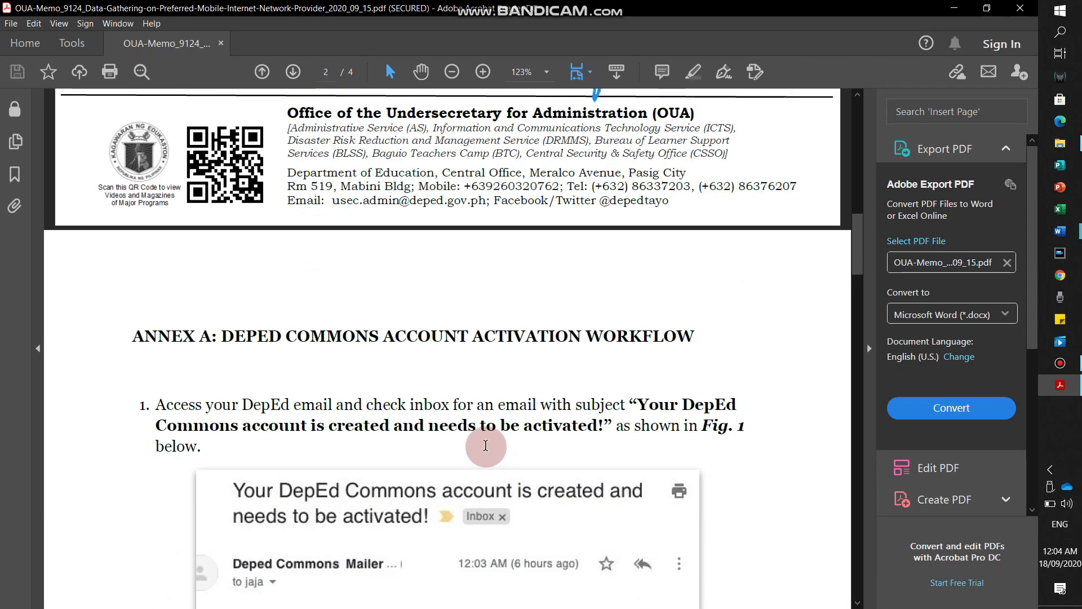
pyautogui.scroll(-8, 482, 445)
pyautogui.scroll(15, 541, 502)
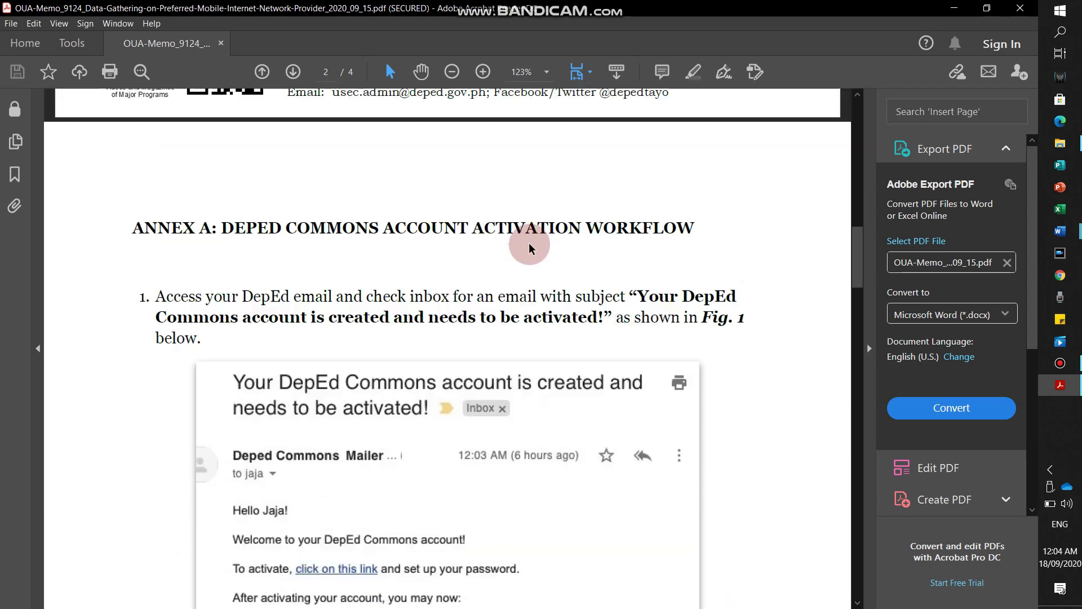
# Step: Minimize the memo, launch Chrome and enter outlook.office.com as the address
pyautogui.click(953, 7)
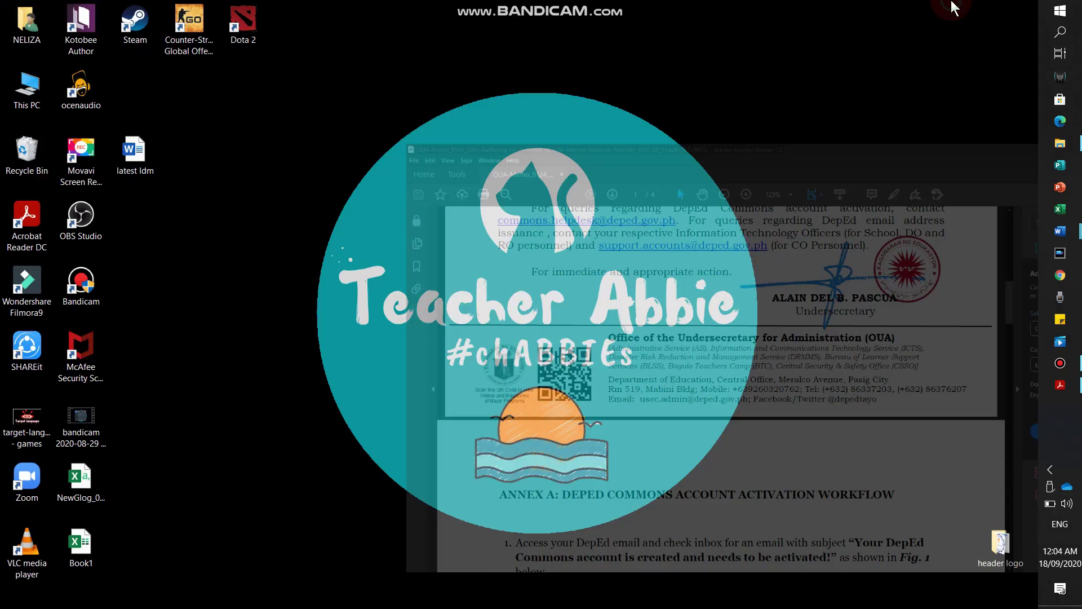
pyautogui.click(1052, 279)
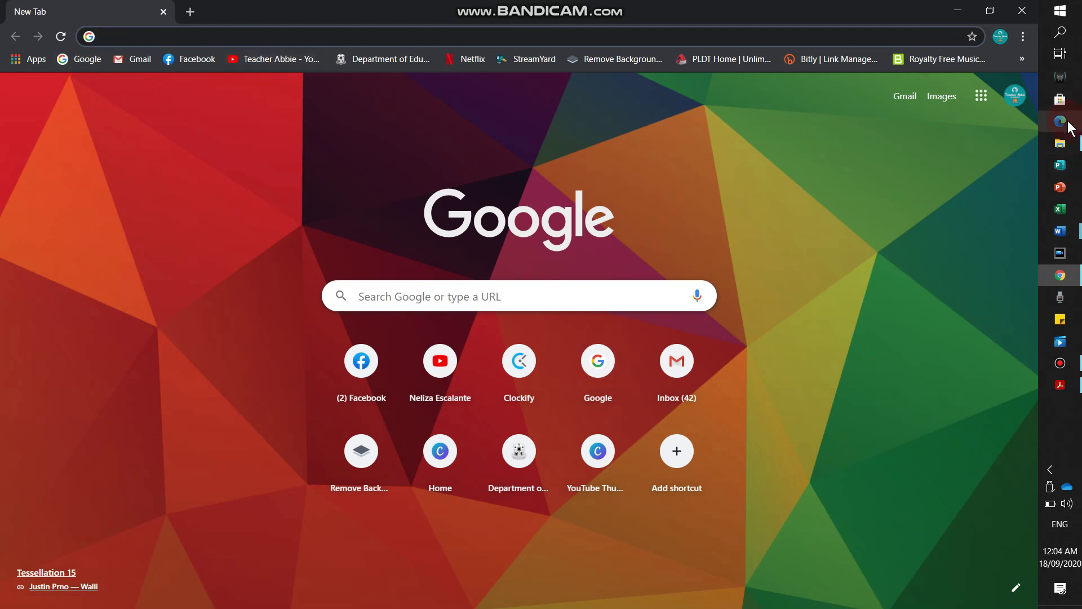
pyautogui.click(164, 38)
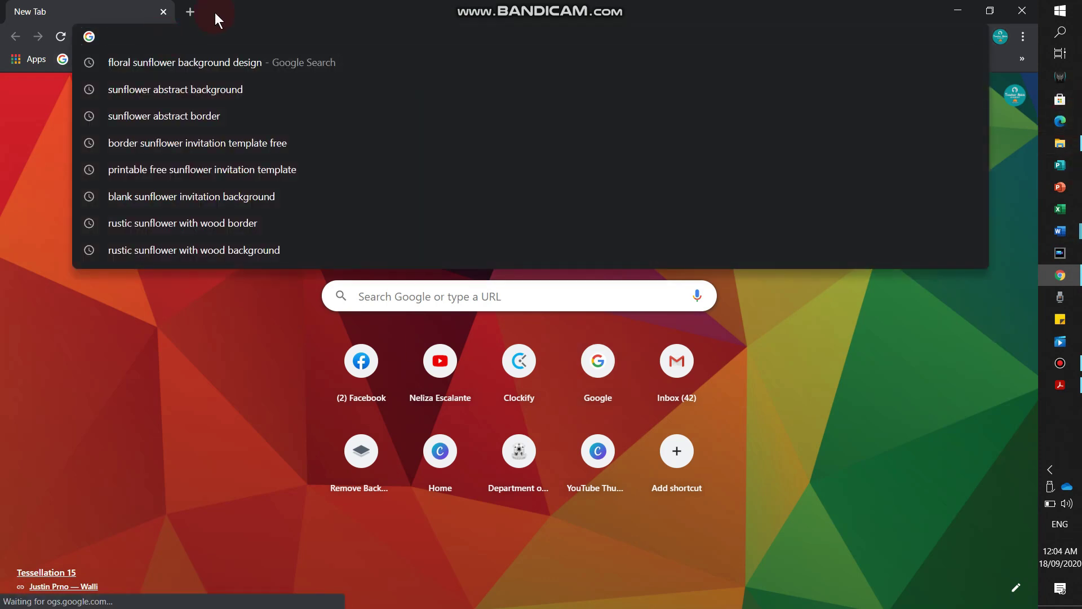
pyautogui.write('out')
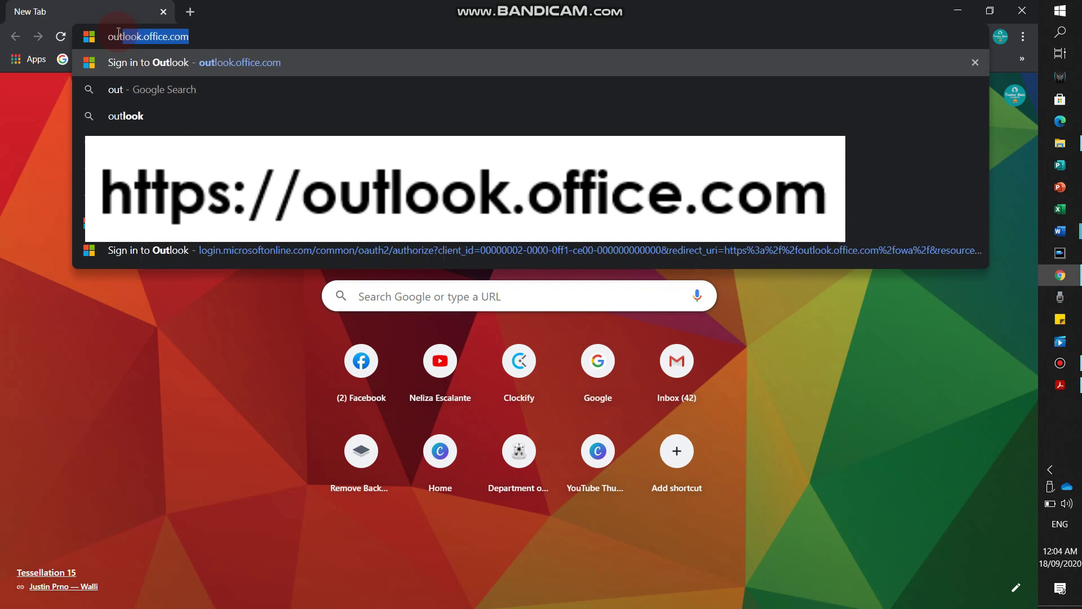
pyautogui.write('look.office.')
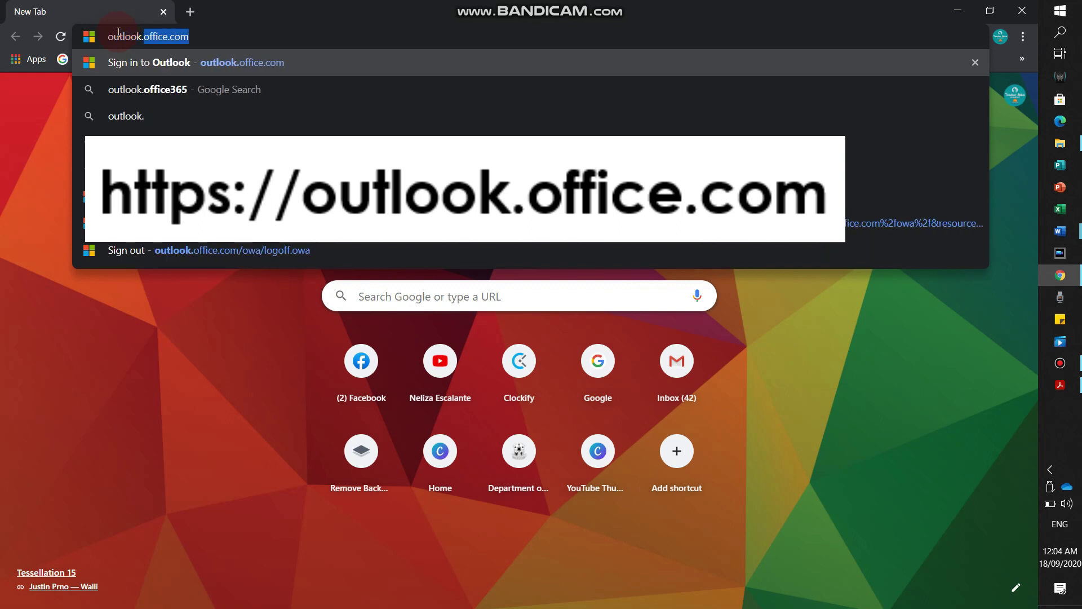
pyautogui.write('co')
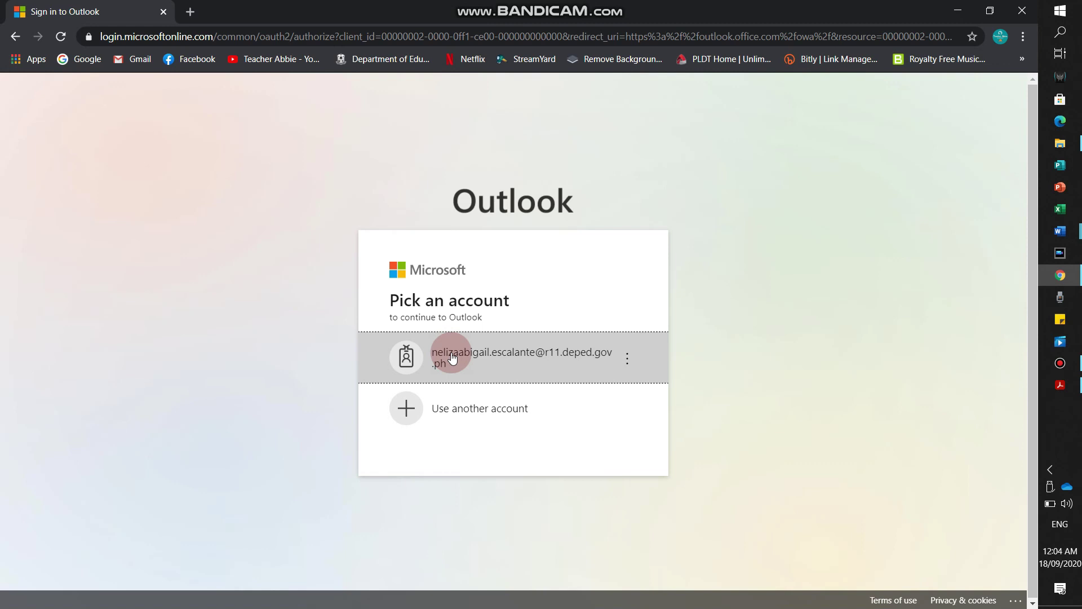
# Step: Sign in with the DepEd work account and choose Yes to stay signed in
pyautogui.click(452, 356)
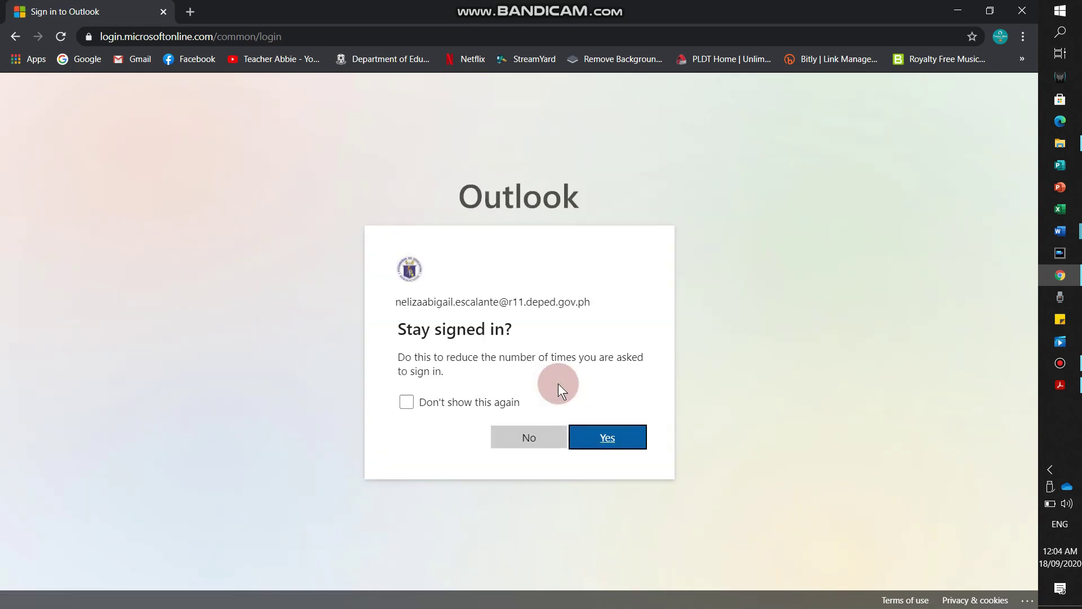
pyautogui.click(588, 441)
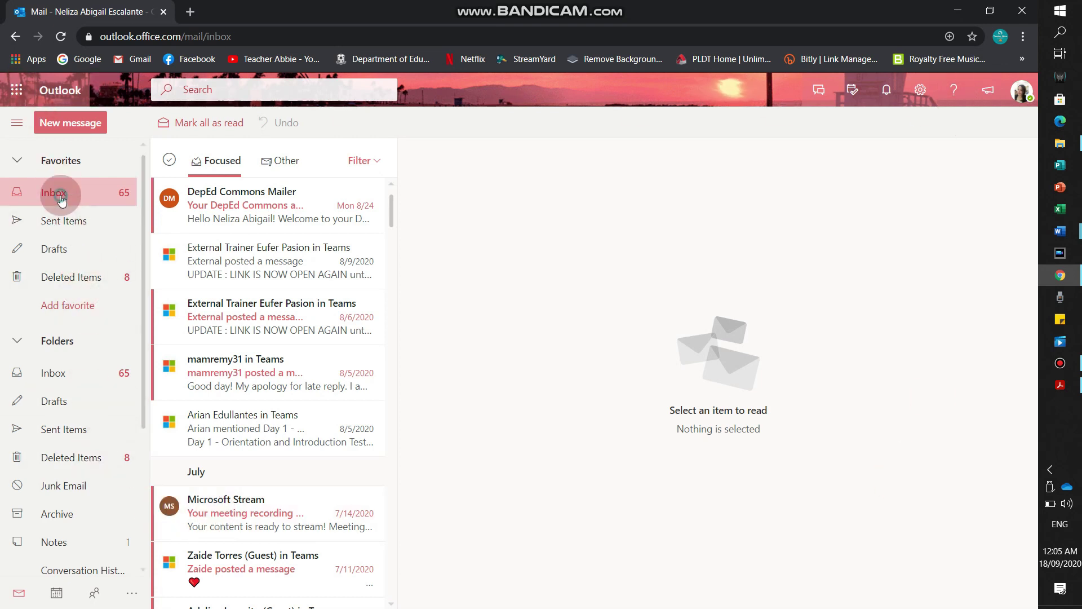
# Step: Open the DepEd Commons Mailer activation email and read through it
pyautogui.click(225, 213)
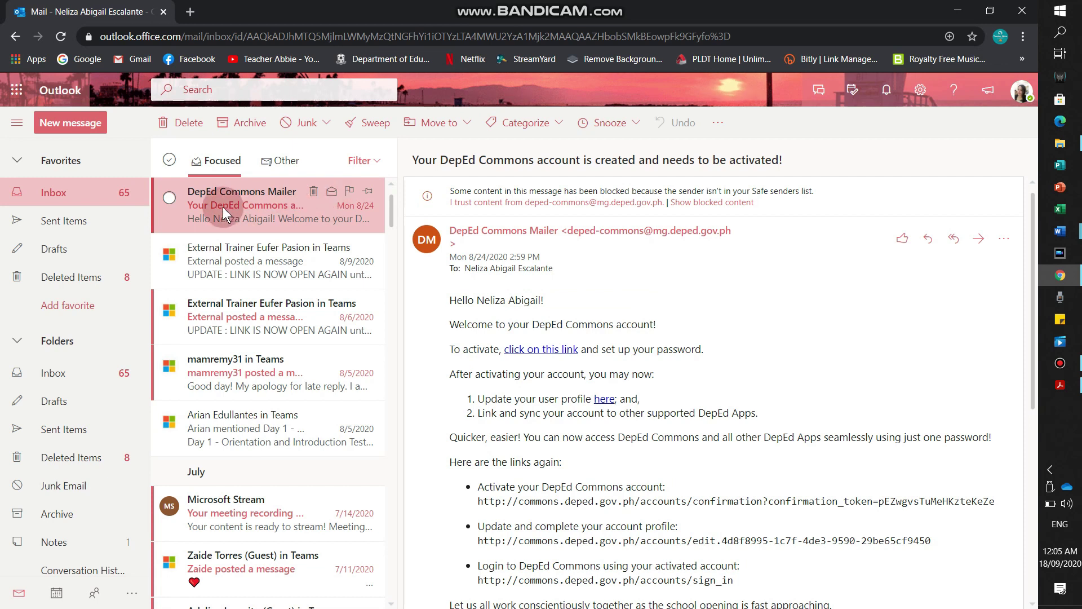
pyautogui.scroll(-1, 582, 306)
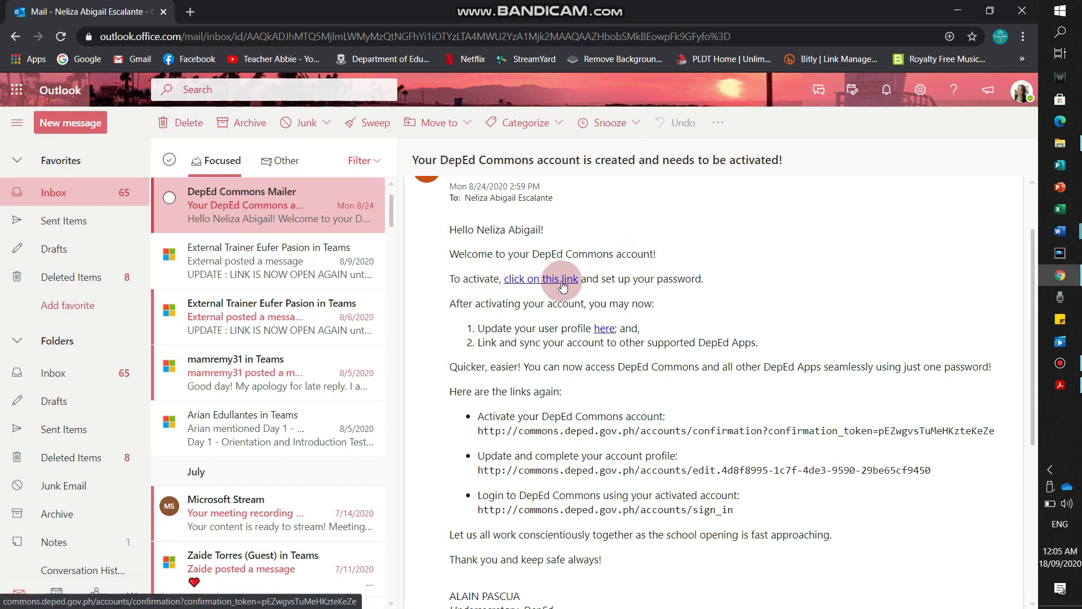
pyautogui.scroll(-3, 620, 304)
pyautogui.scroll(3, 616, 314)
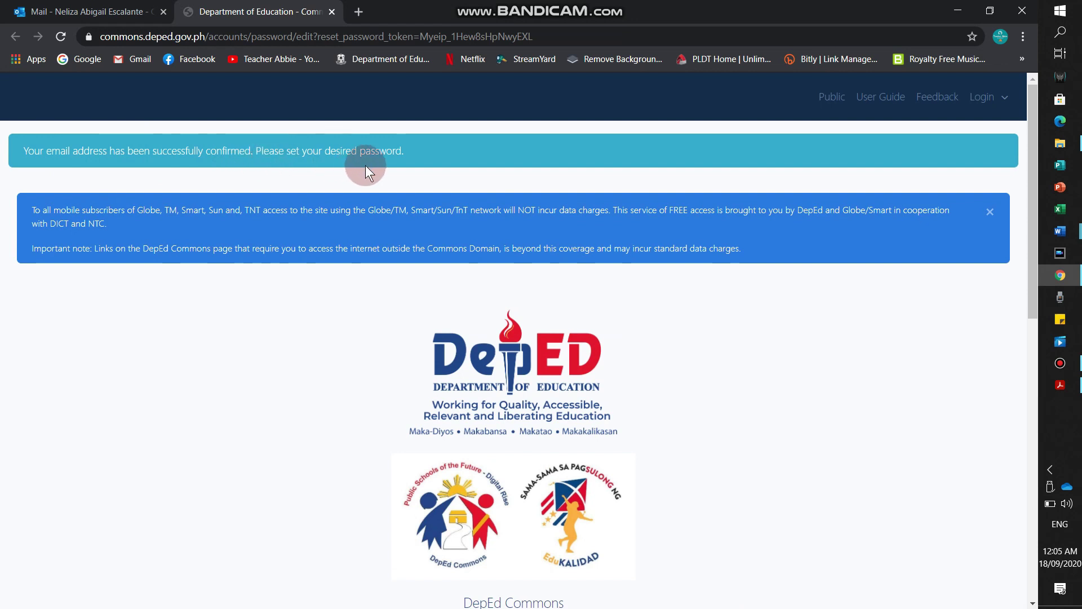
# Step: Enter the new password in both password fields and submit with Change my password
pyautogui.scroll(-6, 370, 203)
pyautogui.click(328, 360)
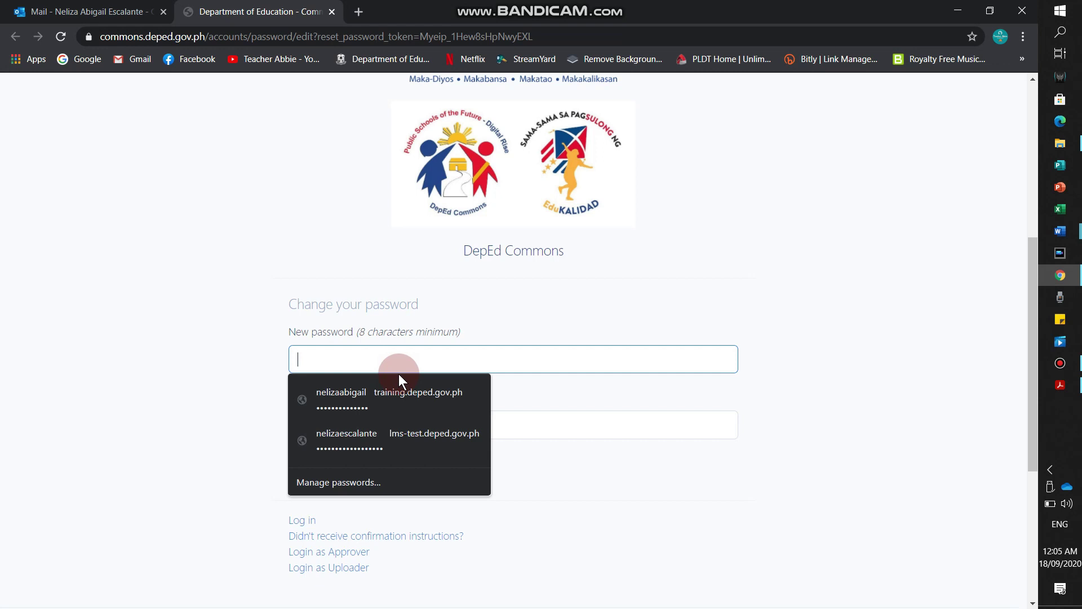
pyautogui.write('•••')
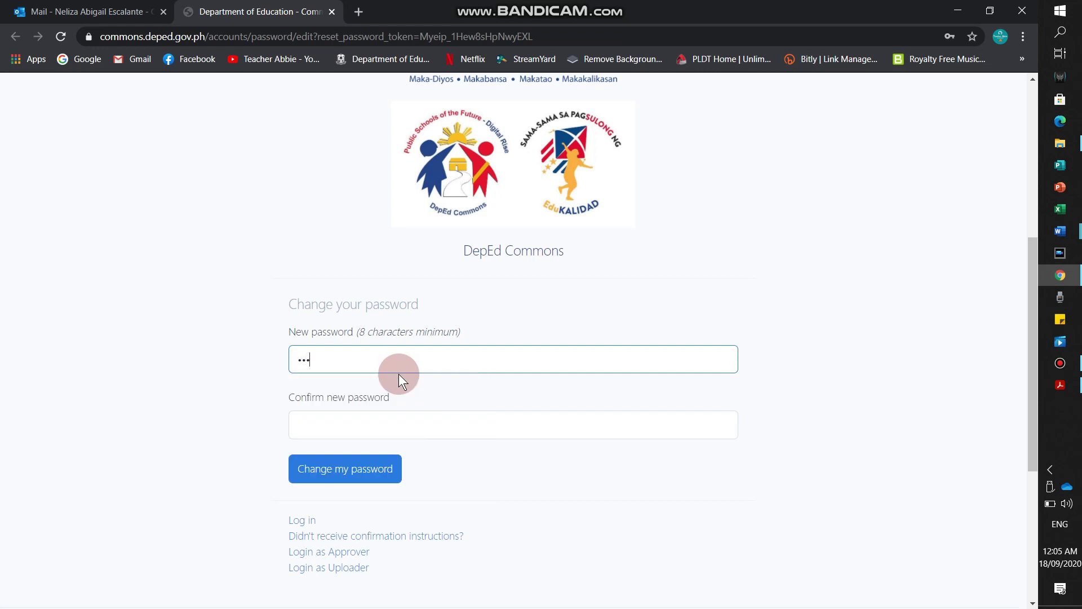
pyautogui.press('BackSpace')
pyautogui.press('BackSpace')
pyautogui.press('BackSpace')
pyautogui.write('•••••••••••••')
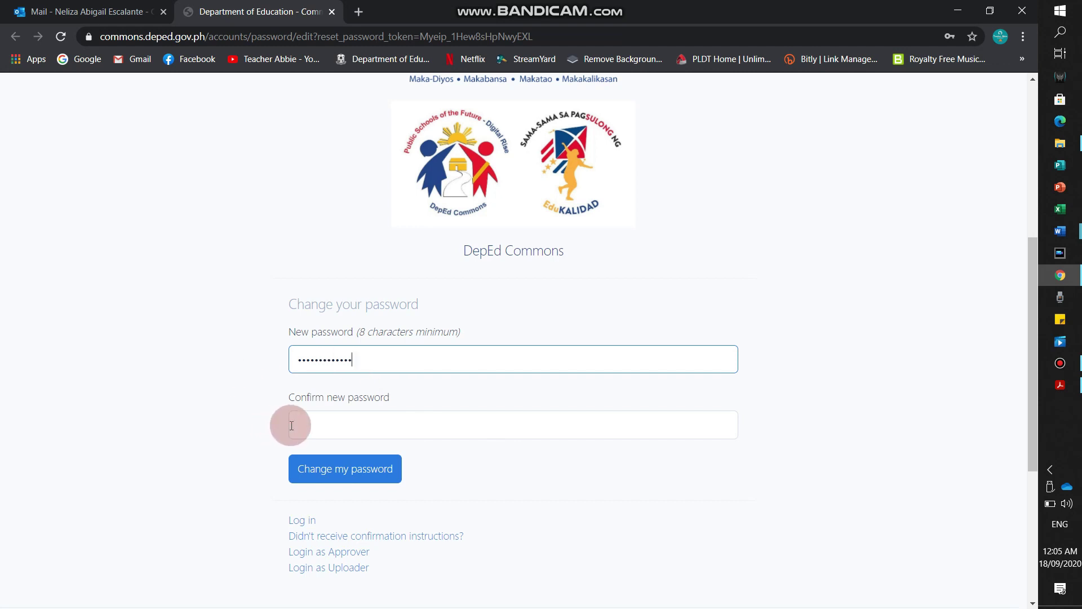
pyautogui.click(304, 427)
pyautogui.write('•')
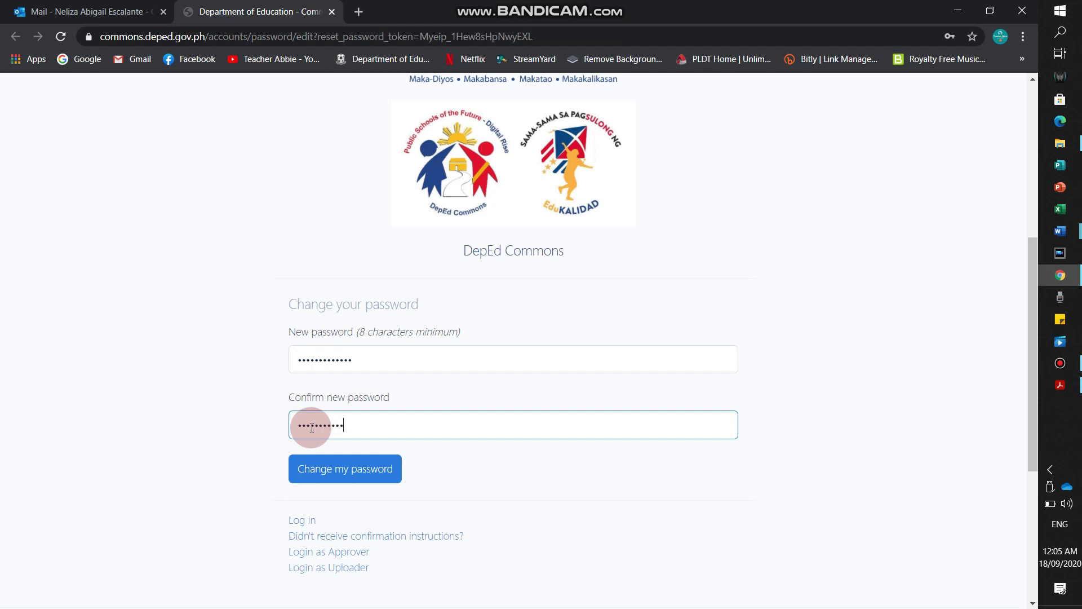
pyautogui.scroll(-1, 332, 407)
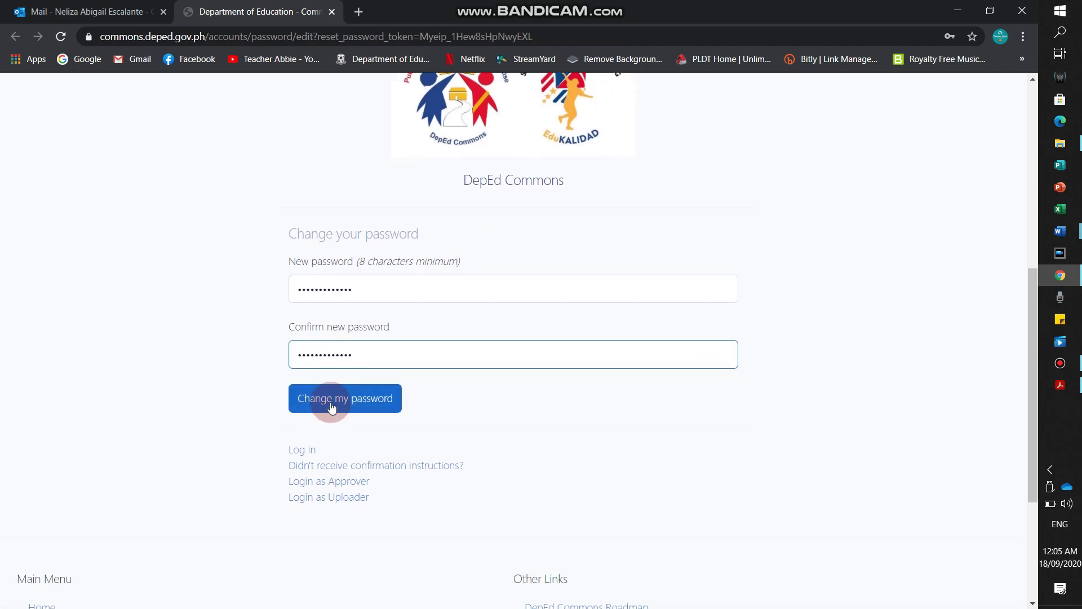
pyautogui.click(332, 407)
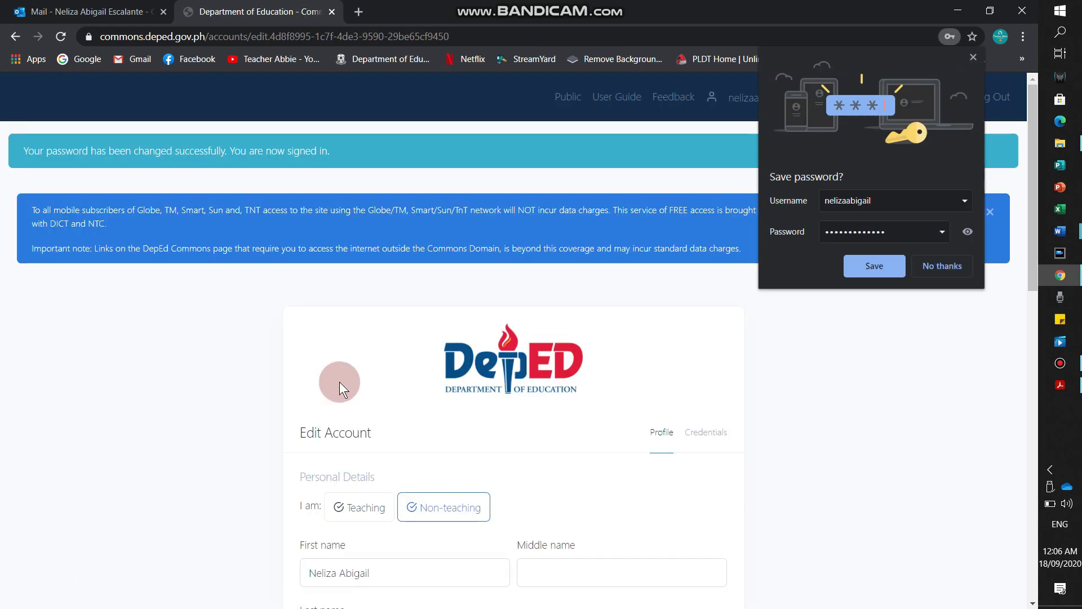
# Step: Dismiss Chrome's save-password offer and set 'I am' to Teaching
pyautogui.click(972, 59)
pyautogui.scroll(-4, 459, 399)
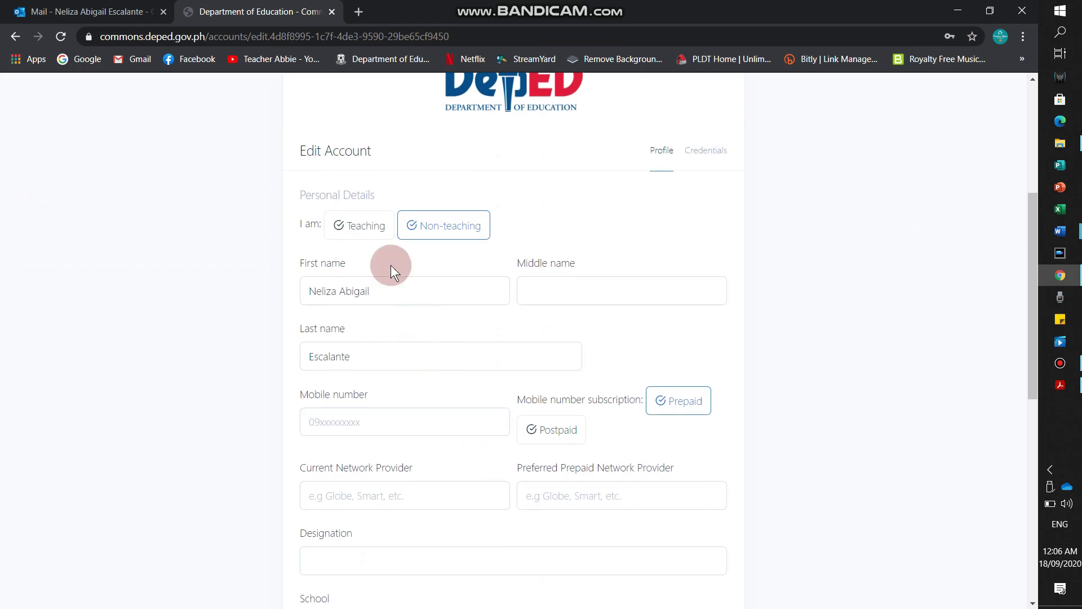
pyautogui.scroll(4, 383, 401)
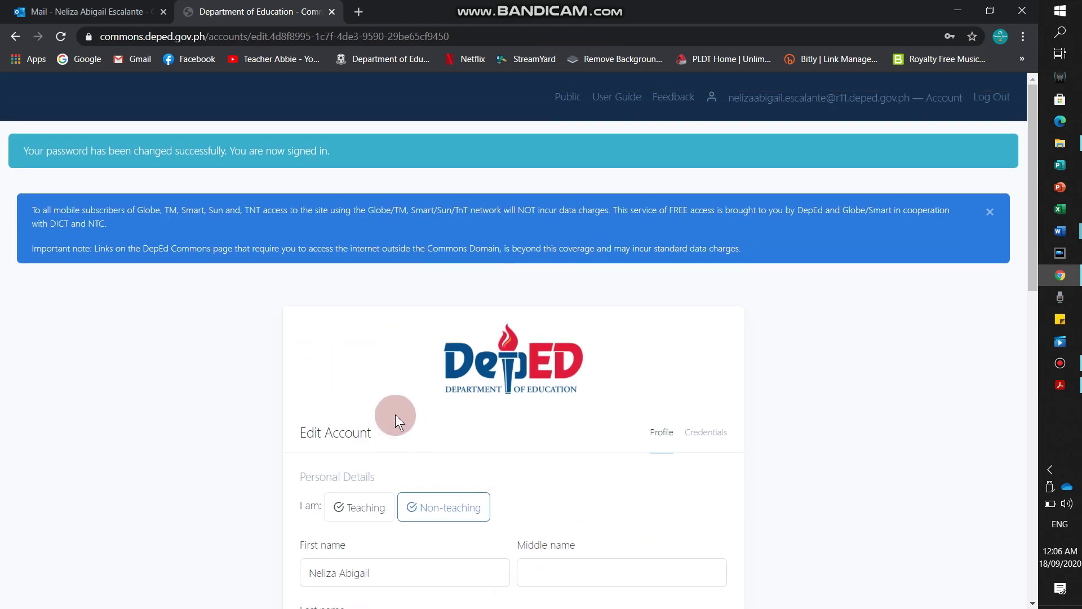
pyautogui.scroll(-2, 387, 411)
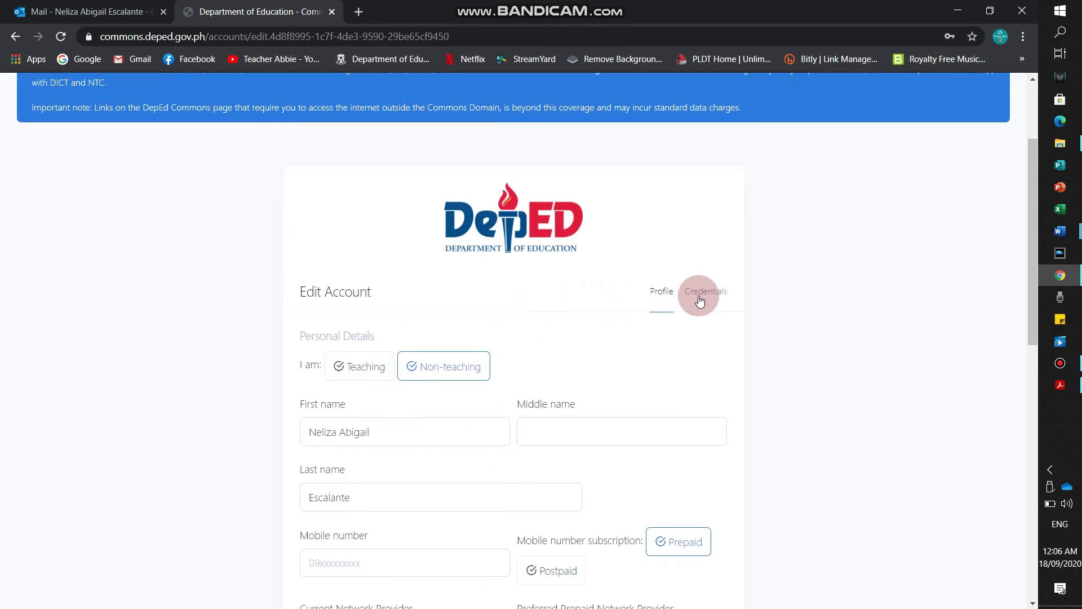
pyautogui.click(355, 365)
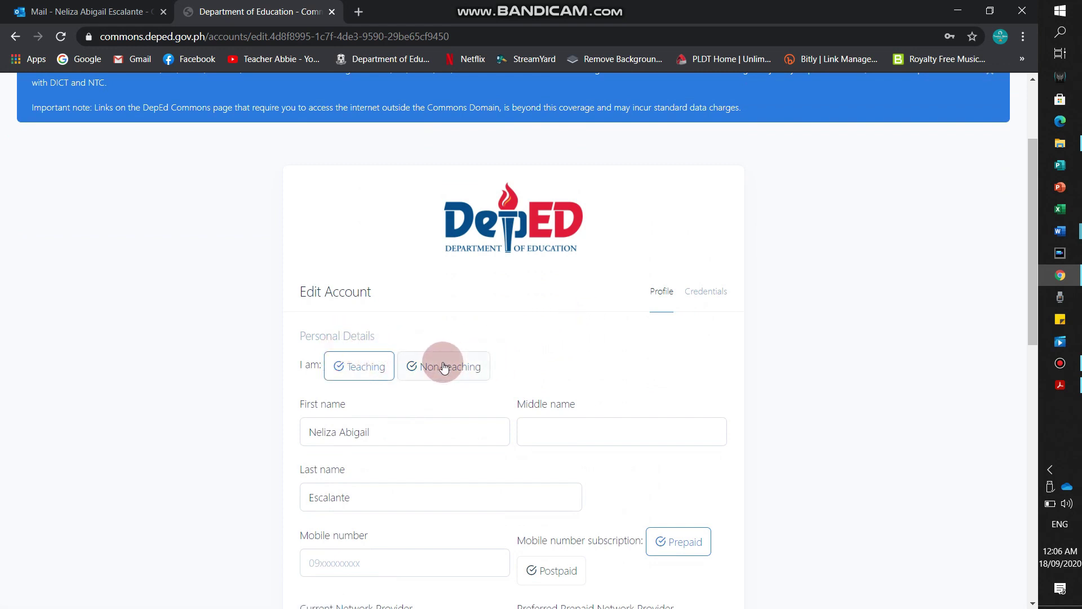
# Step: Fill in the Middle name field in the profile's name details
pyautogui.scroll(-2, 445, 425)
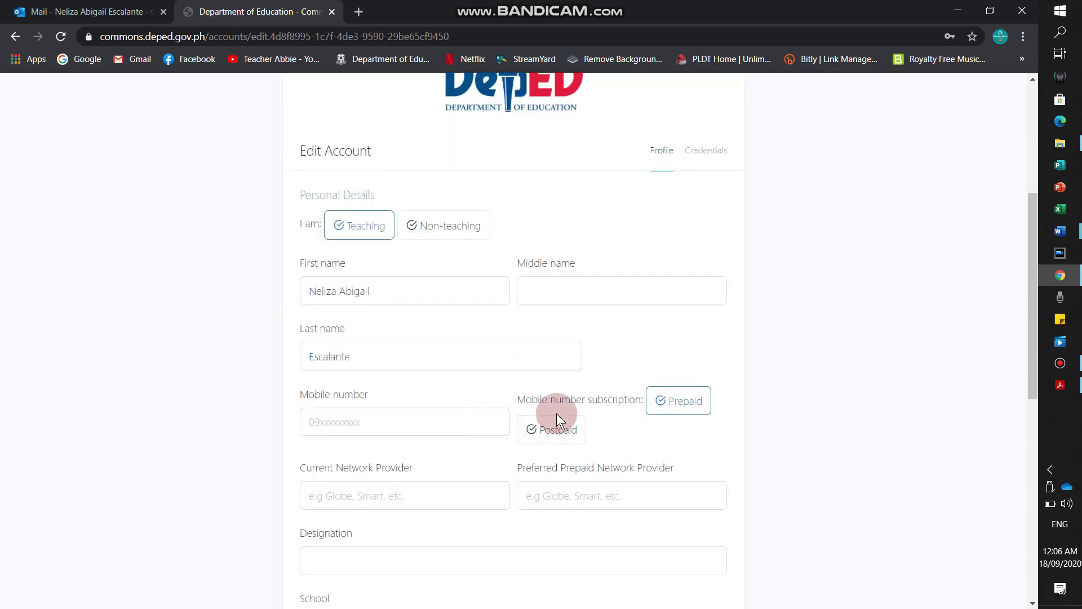
pyautogui.scroll(-2, 374, 427)
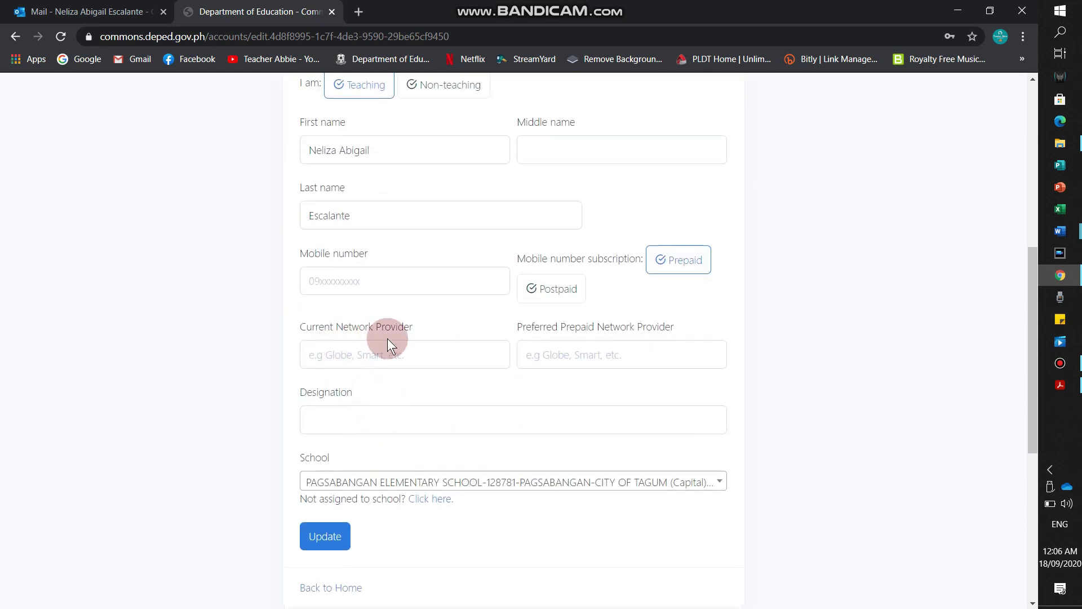
pyautogui.scroll(1, 380, 361)
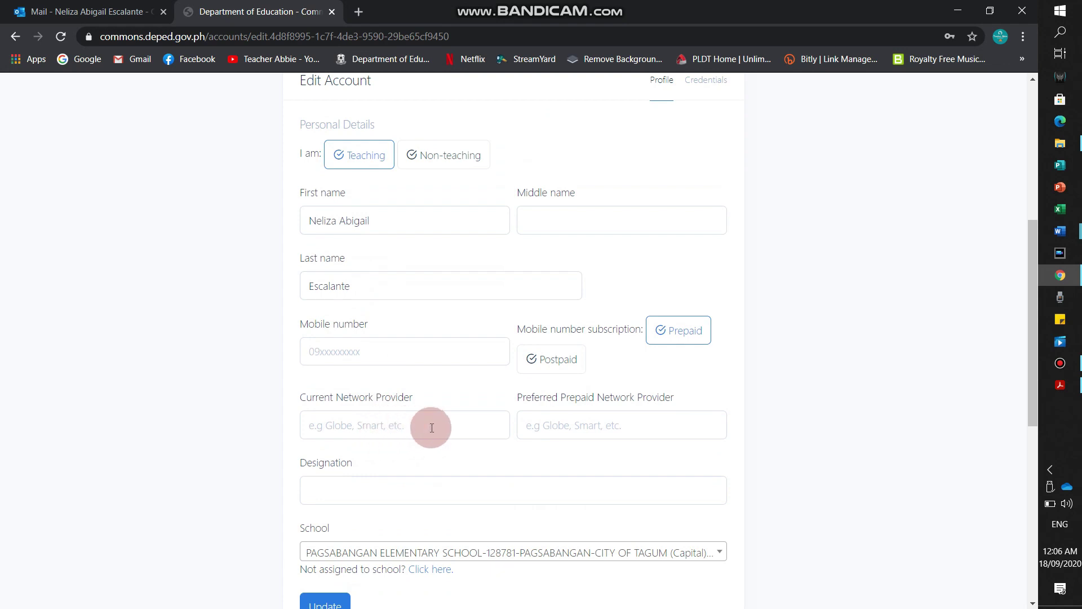
pyautogui.scroll(3, 361, 488)
pyautogui.click(367, 422)
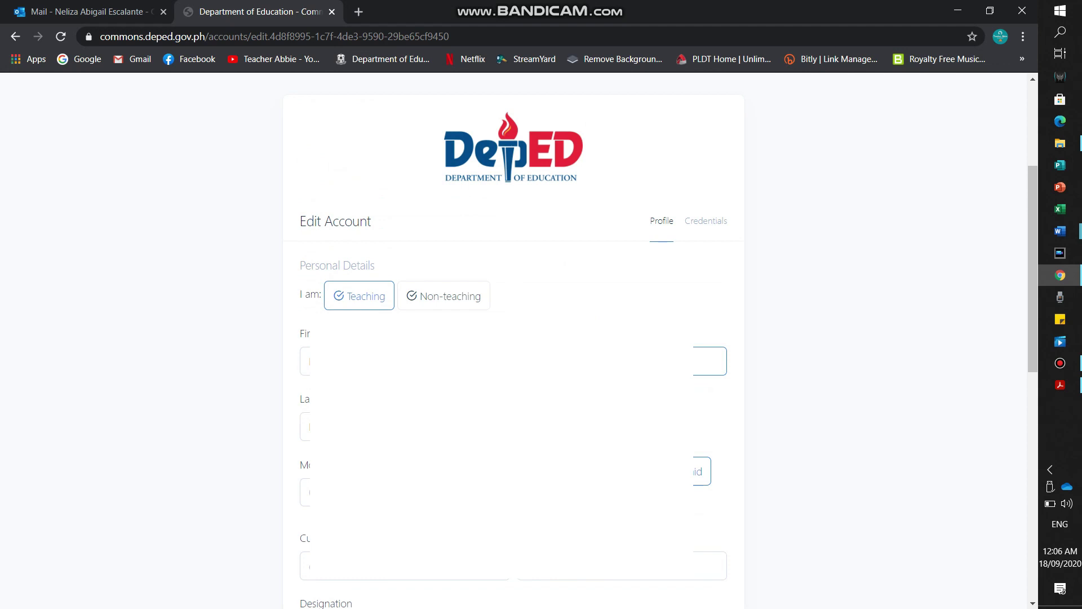
pyautogui.scroll(-4, 234, 79)
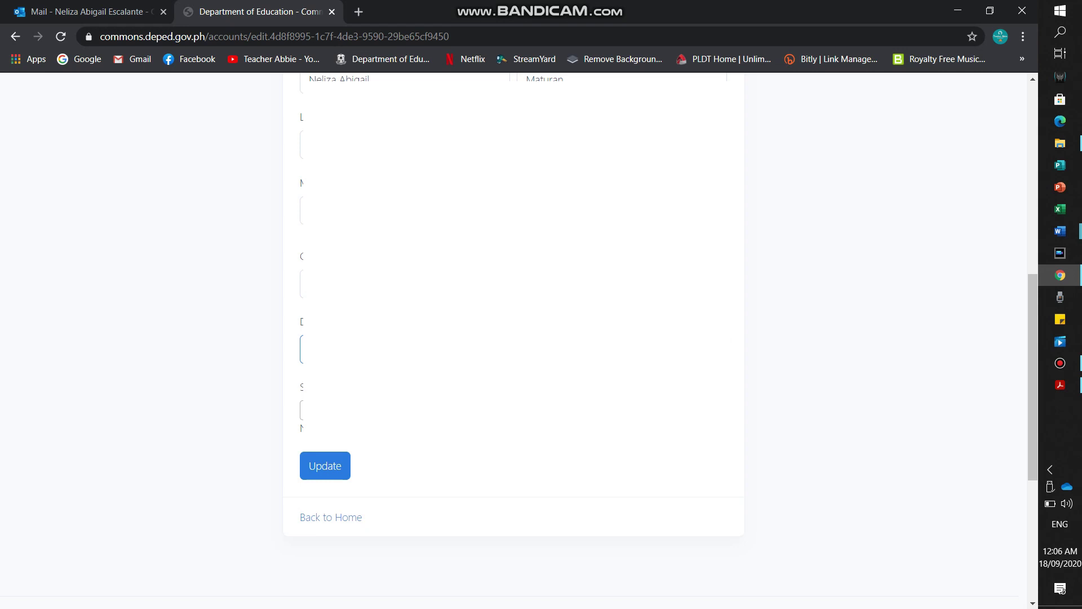
pyautogui.scroll(5, 704, 244)
# Step: On the Credentials tab, enter the current password after checking the activation email
pyautogui.click(704, 242)
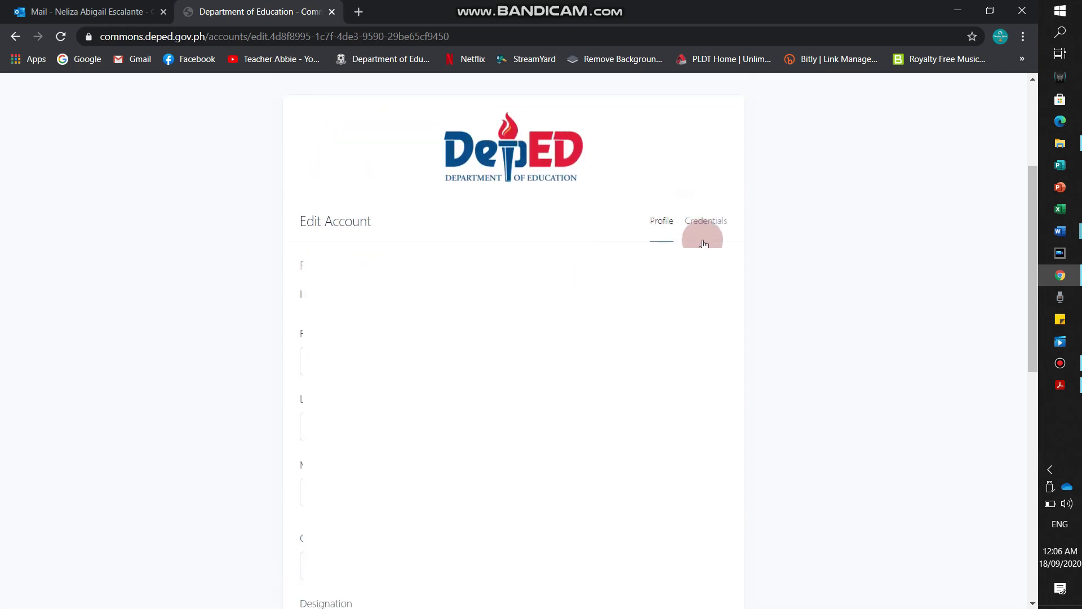
pyautogui.scroll(-1, 602, 289)
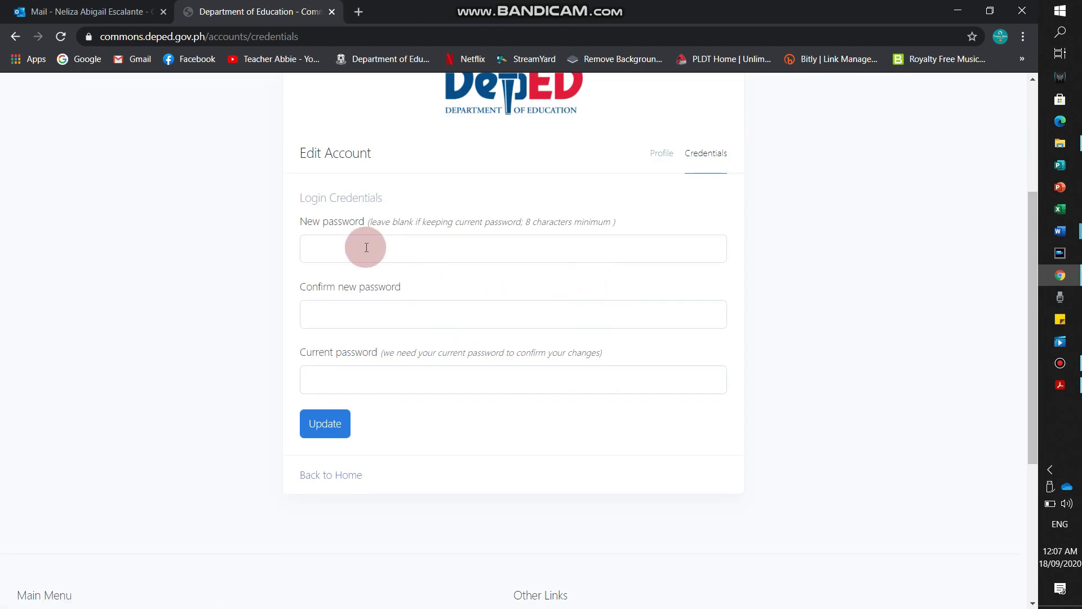
pyautogui.click(369, 383)
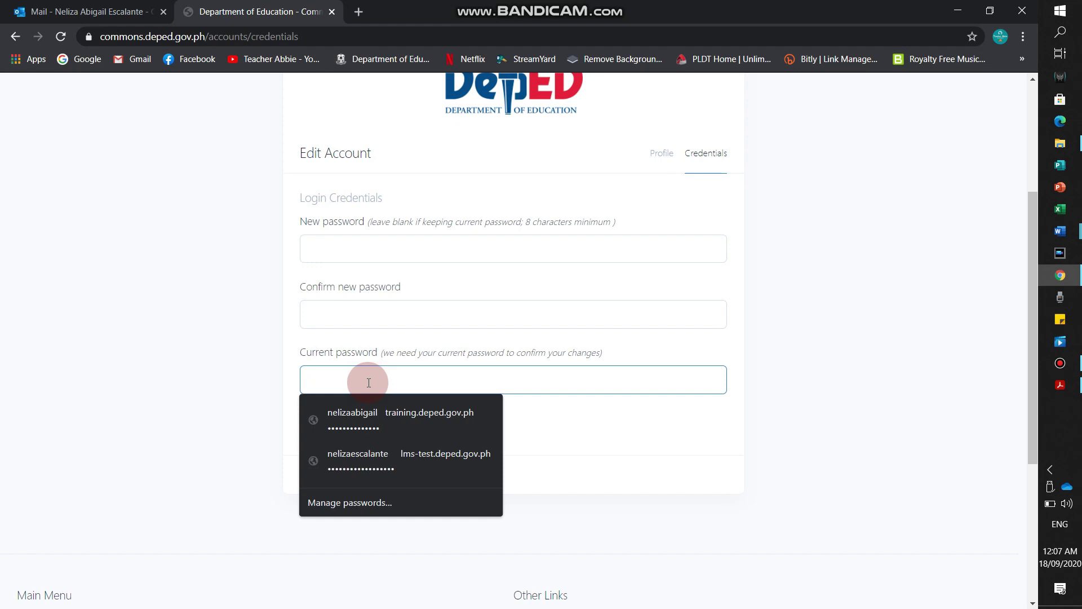
pyautogui.click(64, 10)
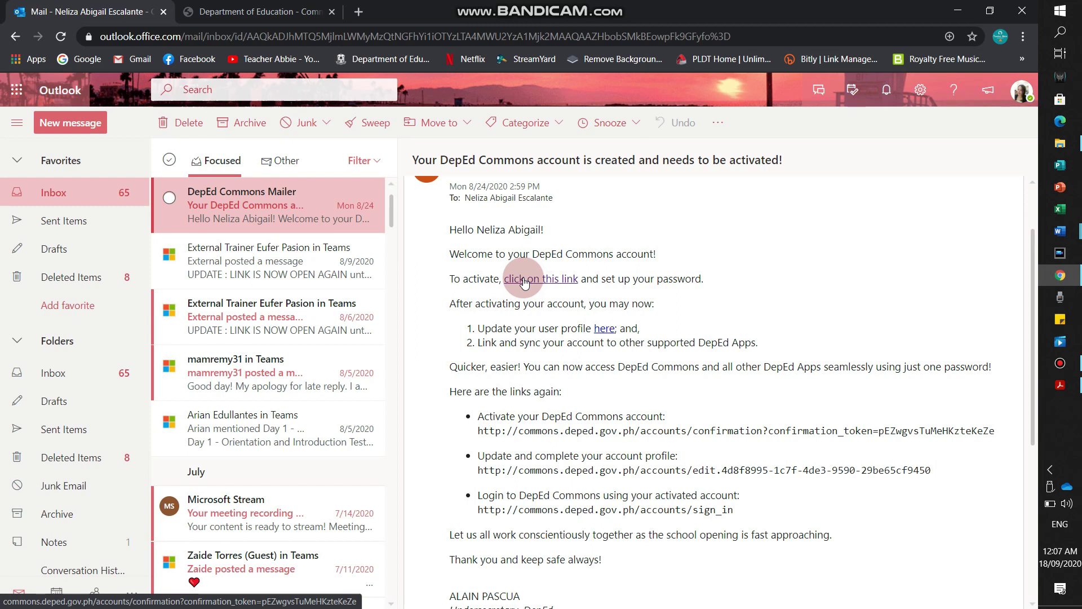
pyautogui.click(262, 7)
pyautogui.click(341, 379)
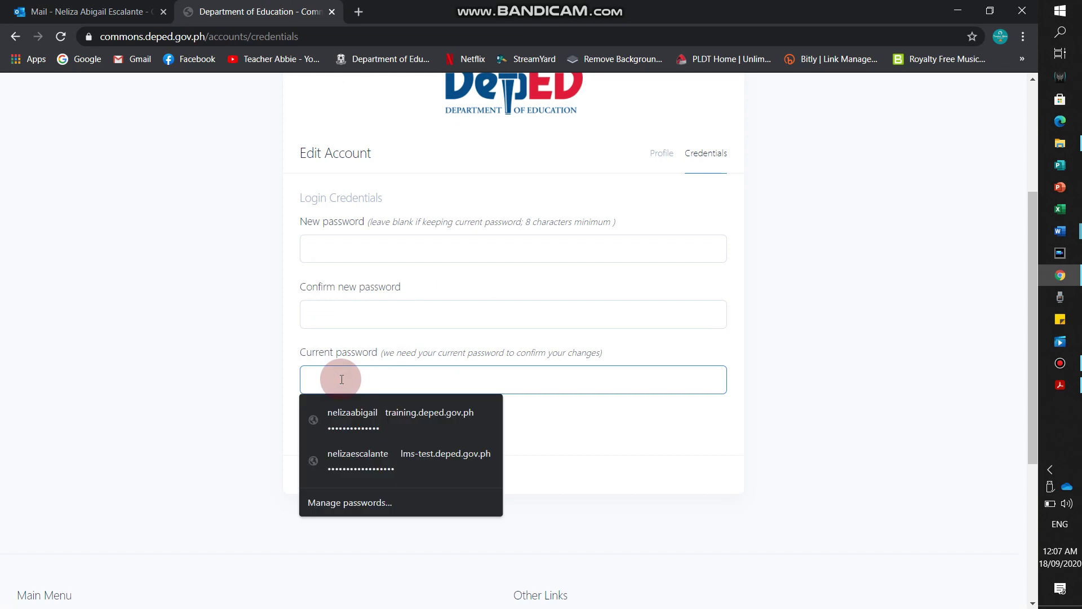
pyautogui.write('•')
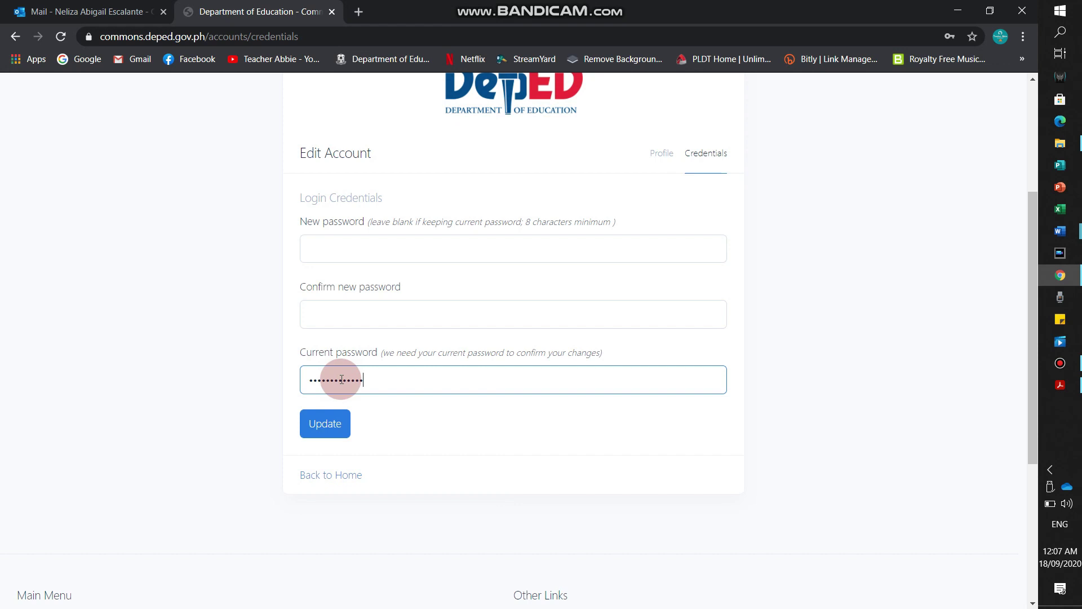
# Step: Enter the new password and its confirmation, then save with Update
pyautogui.click(339, 261)
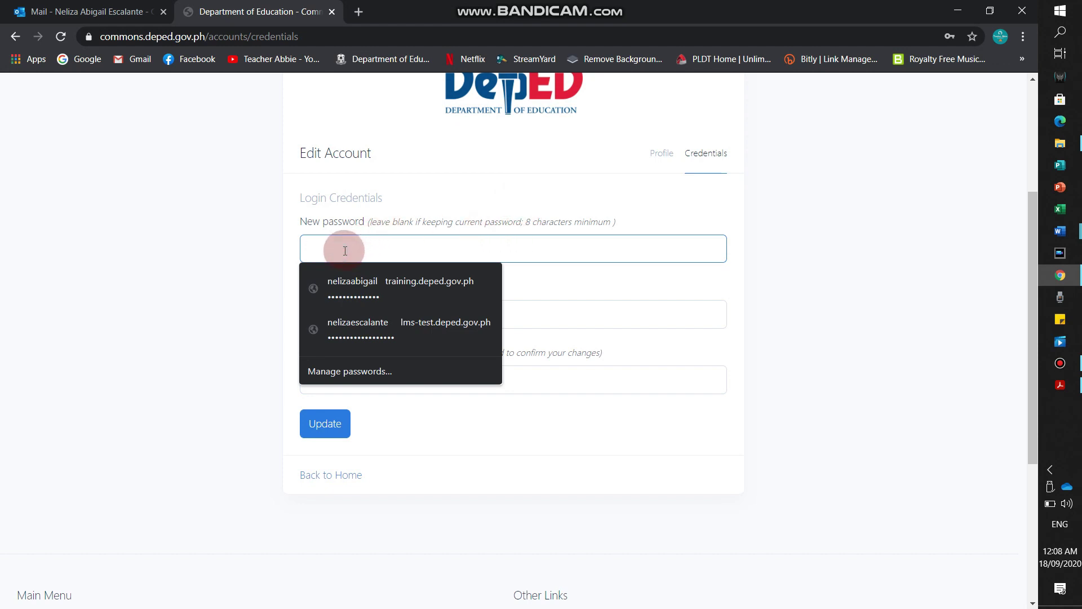
pyautogui.write('a')
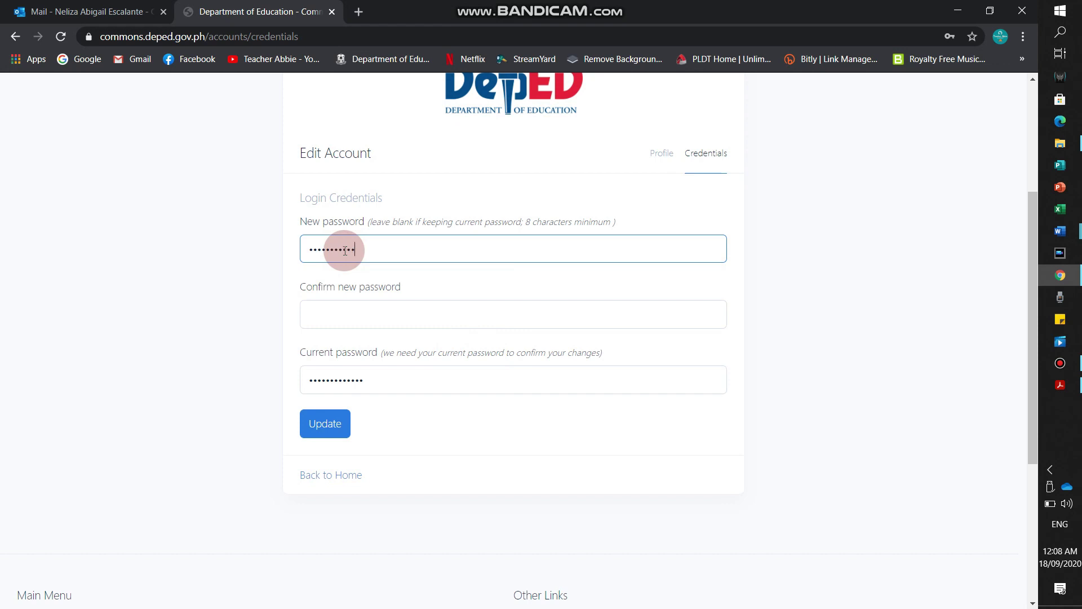
pyautogui.click(326, 317)
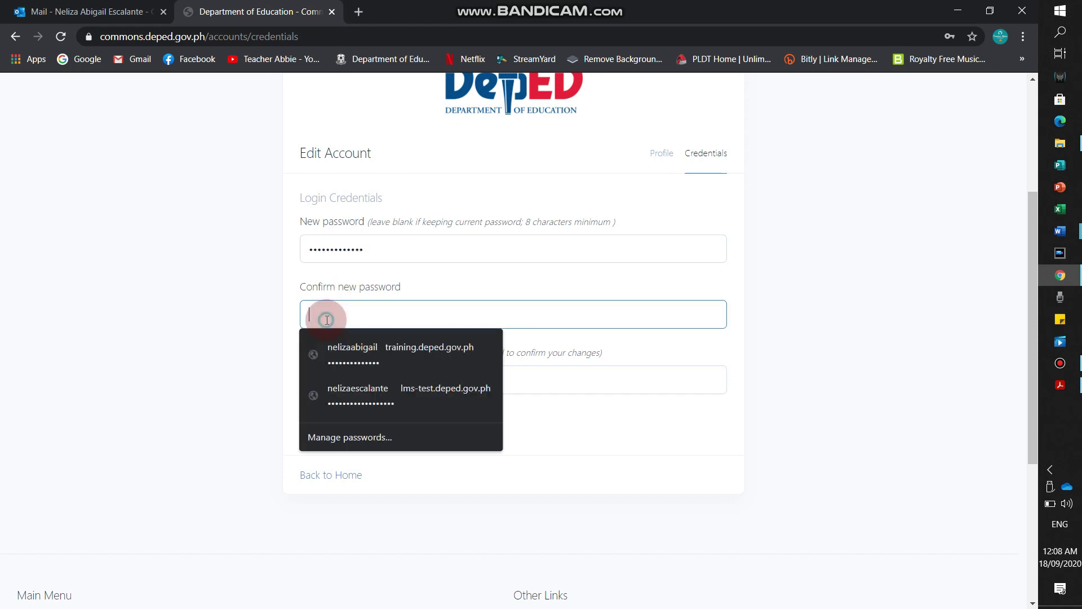
pyautogui.write('a')
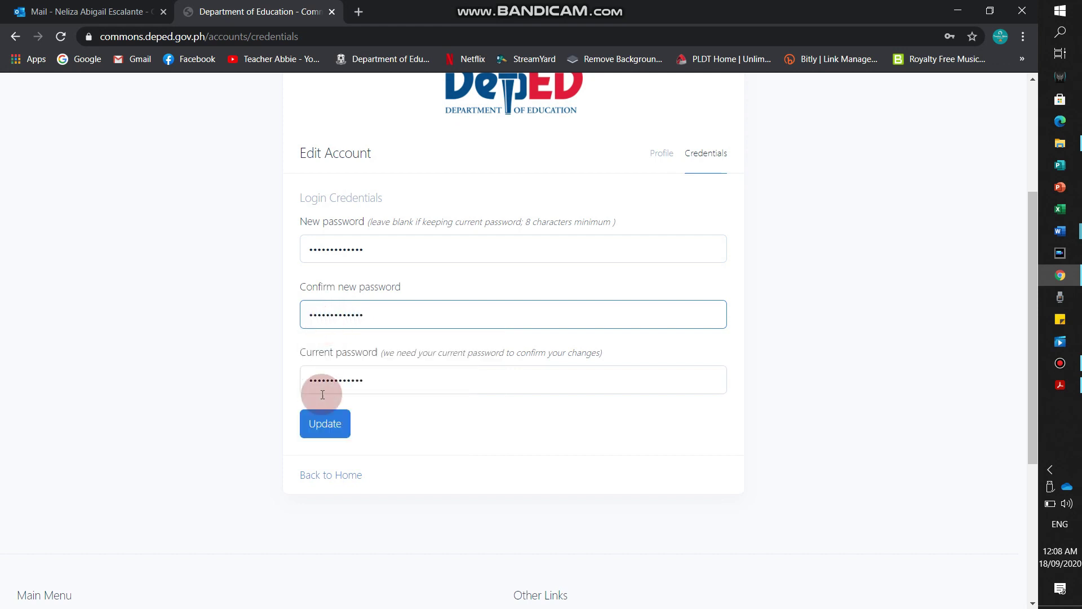
pyautogui.click(331, 427)
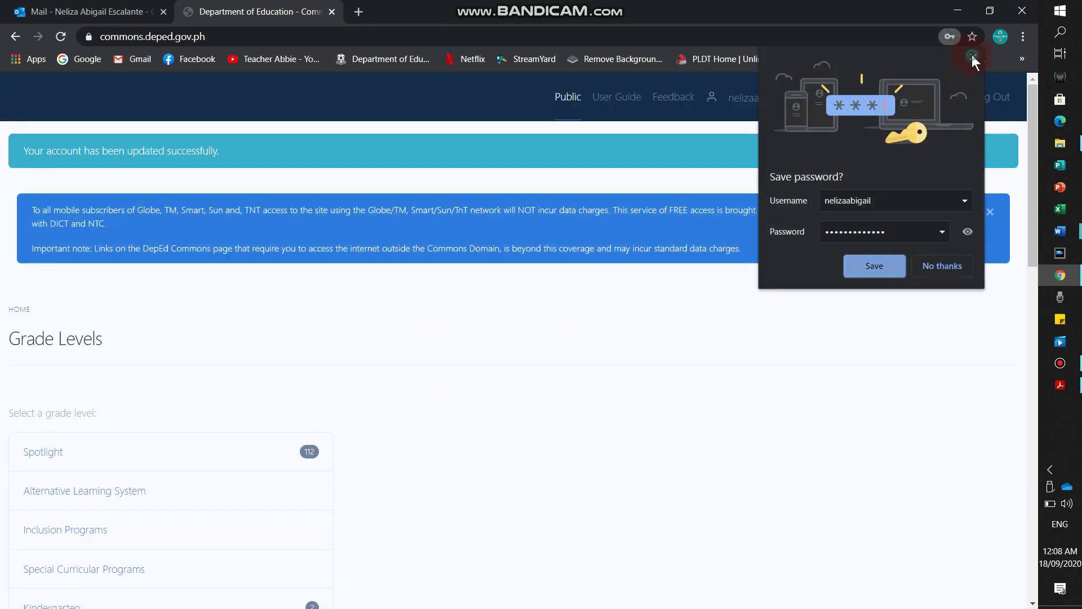
# Step: Dismiss the save-password bubble, browse the home page, and return to the Outlook activation email
pyautogui.click(973, 57)
pyautogui.scroll(-3, 169, 350)
pyautogui.scroll(-10, 126, 369)
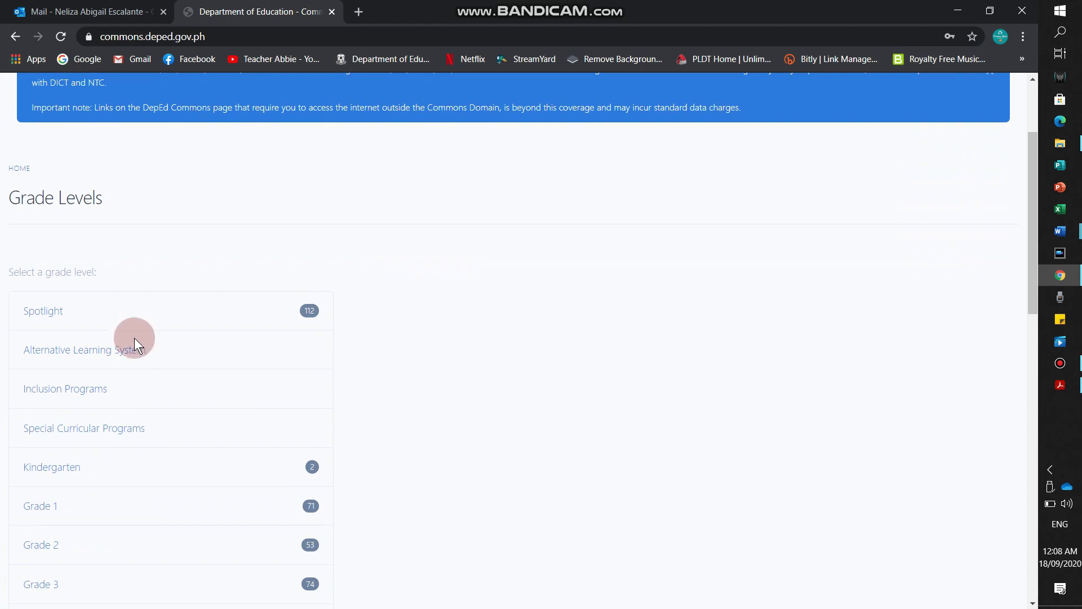
pyautogui.scroll(-5, 411, 407)
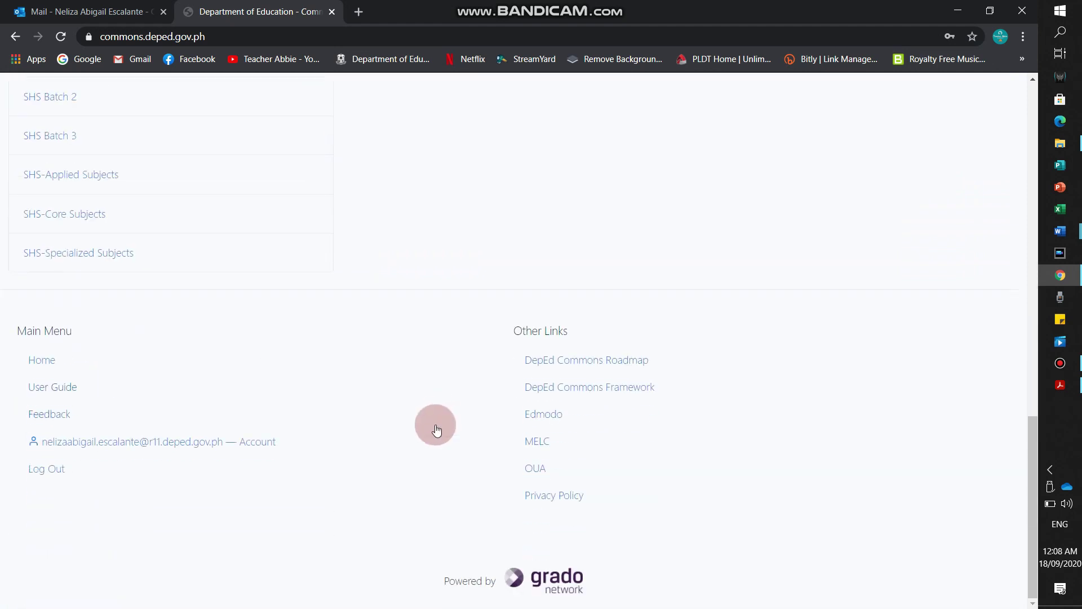
pyautogui.click(119, 445)
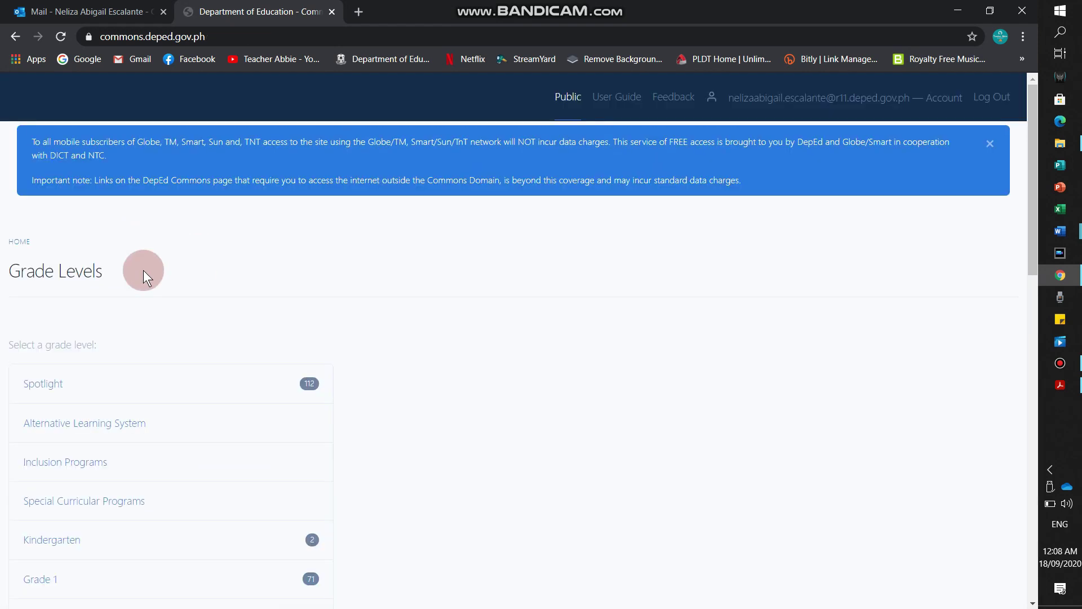
pyautogui.click(104, 11)
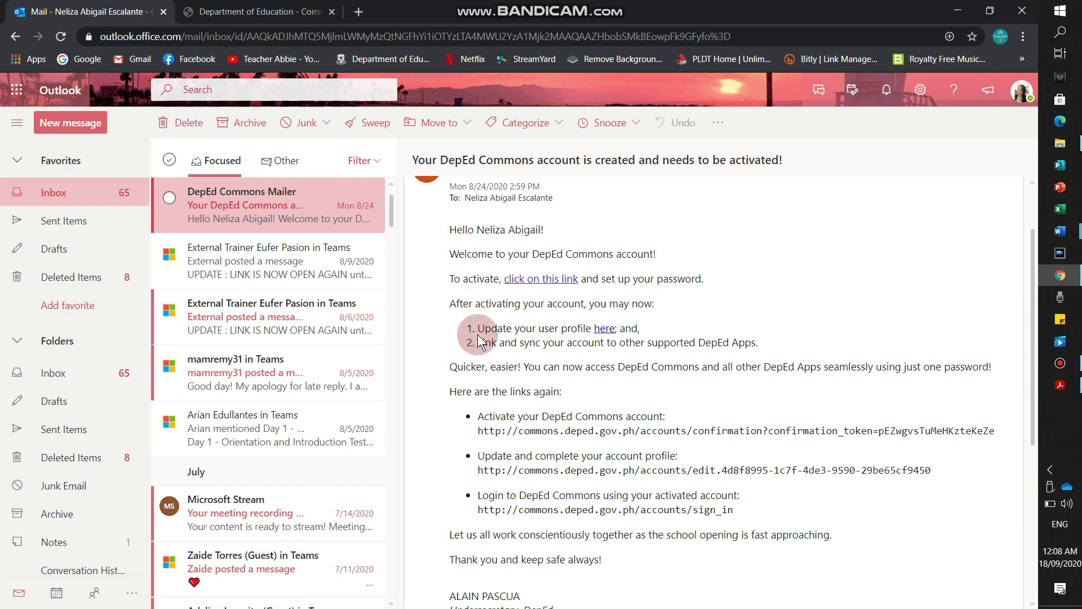
# Step: Open the email's 'here' link to the Edit Account page in a new tab, then return to the email
pyautogui.click(602, 330)
pyautogui.scroll(-2, 343, 349)
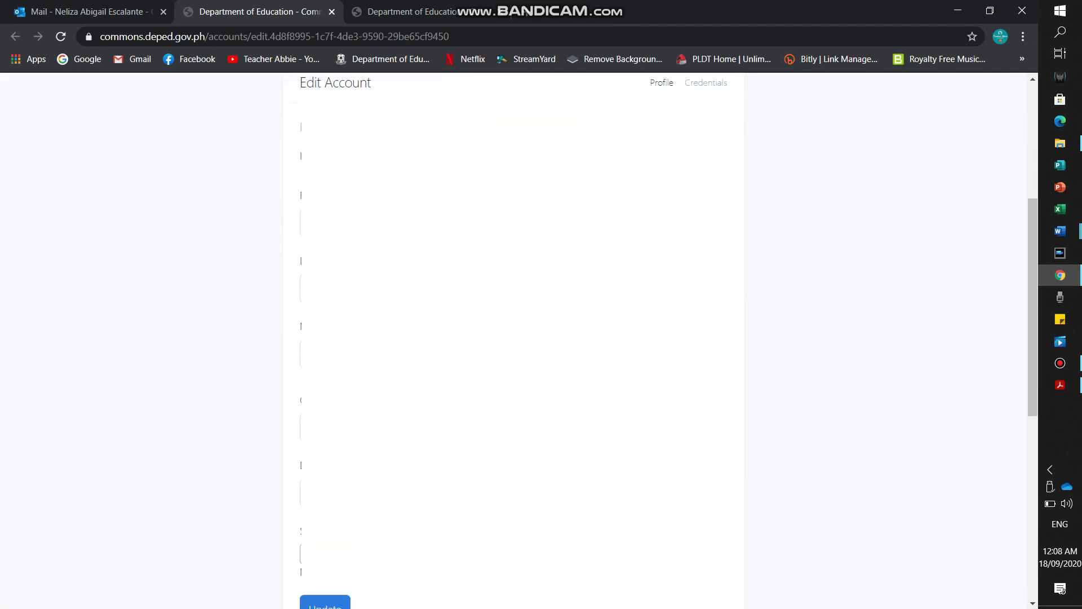
pyautogui.scroll(-6, 513, 338)
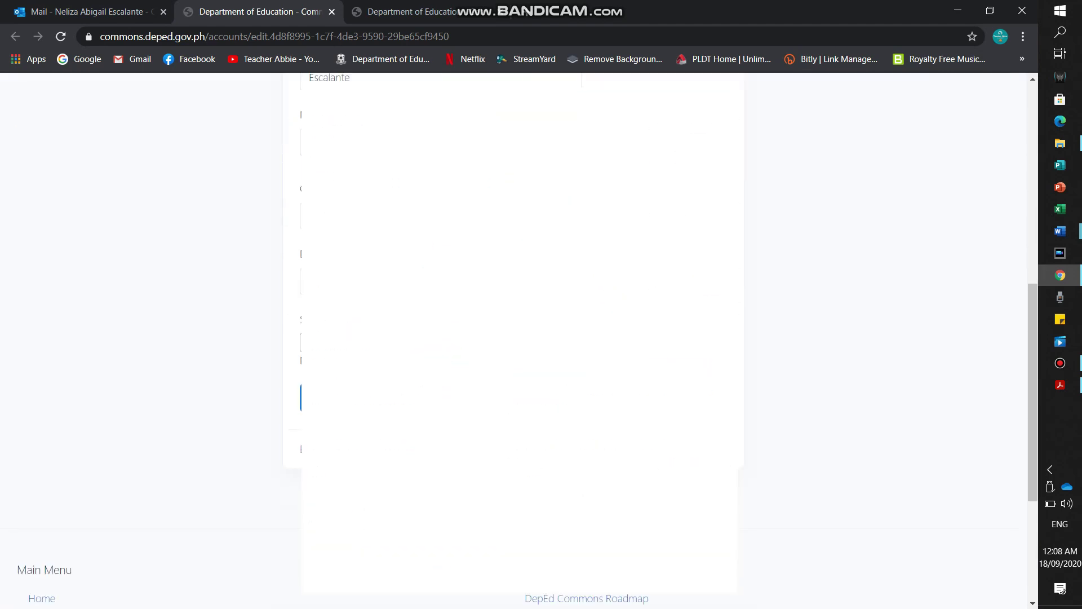
pyautogui.click(84, 10)
pyautogui.scroll(-3, 614, 440)
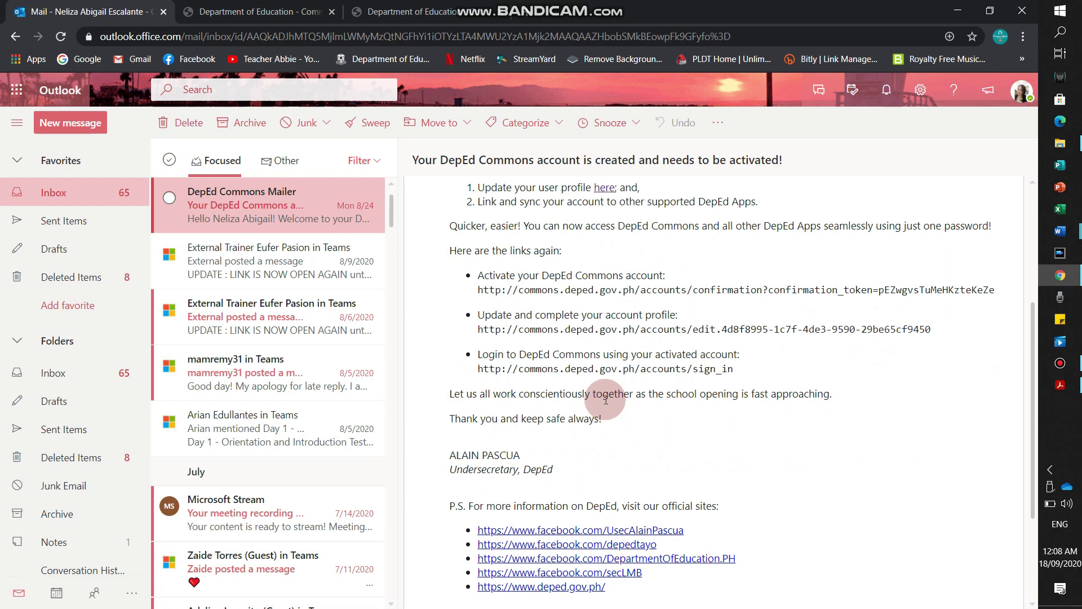